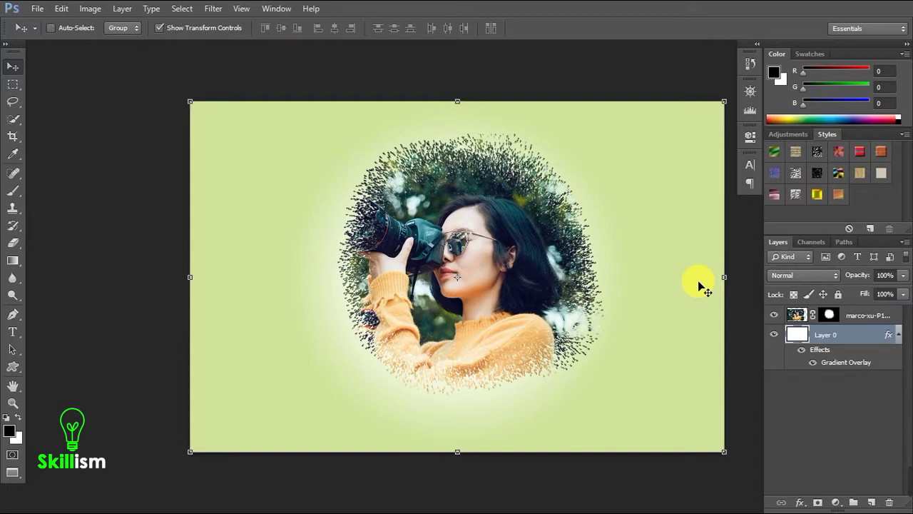
# Preview the finished spatter-masked photo on the green gradient in full-screen view
pyautogui.press('f')
pyautogui.press('f')
pyautogui.press('f')
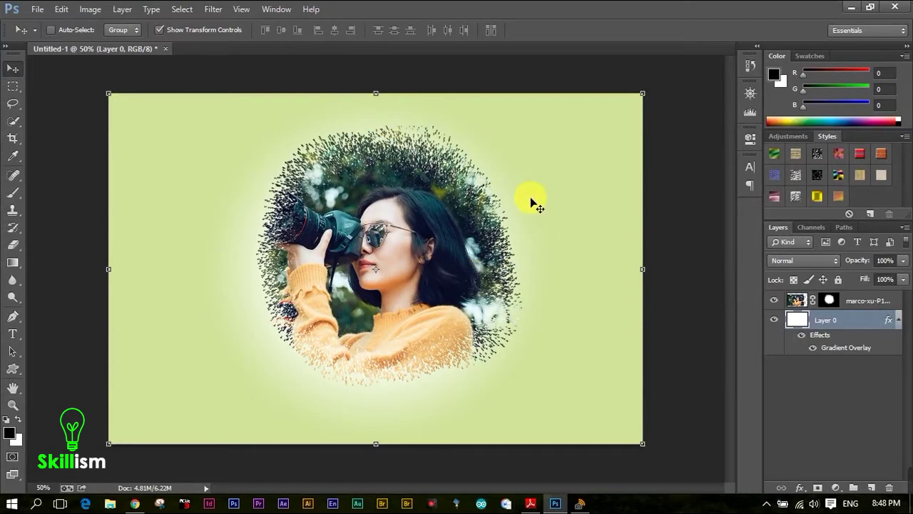
# Swap the masked layer for a freshly placed, unmasked photo resized to fill the canvas
pyautogui.rightClick(865, 300)
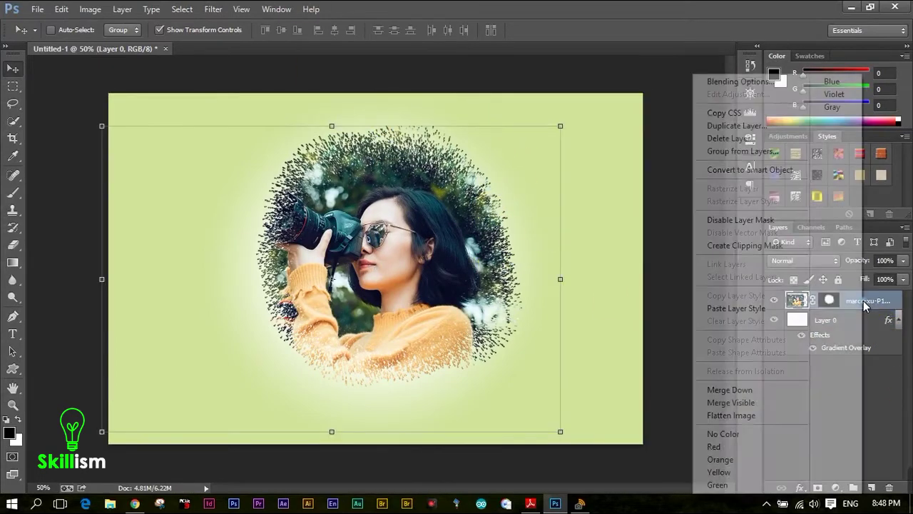
pyautogui.click(729, 138)
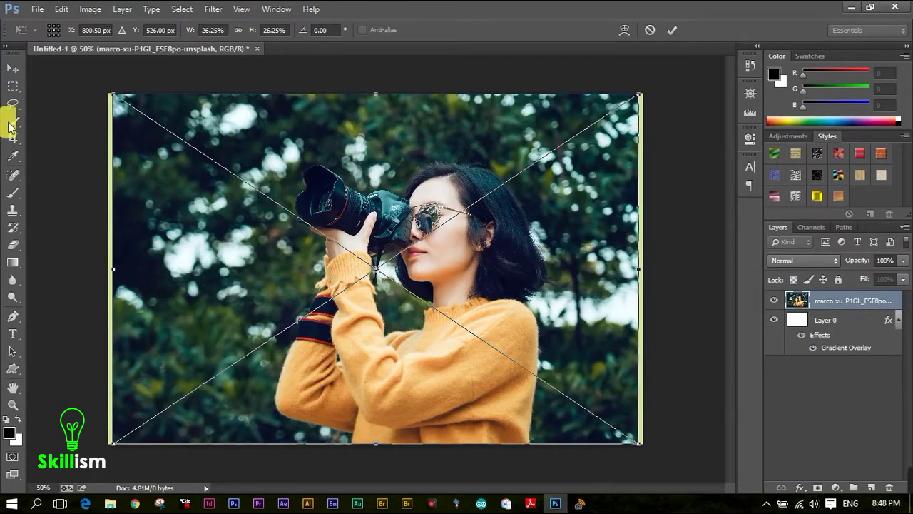
pyautogui.click(12, 69)
pyautogui.click(428, 194)
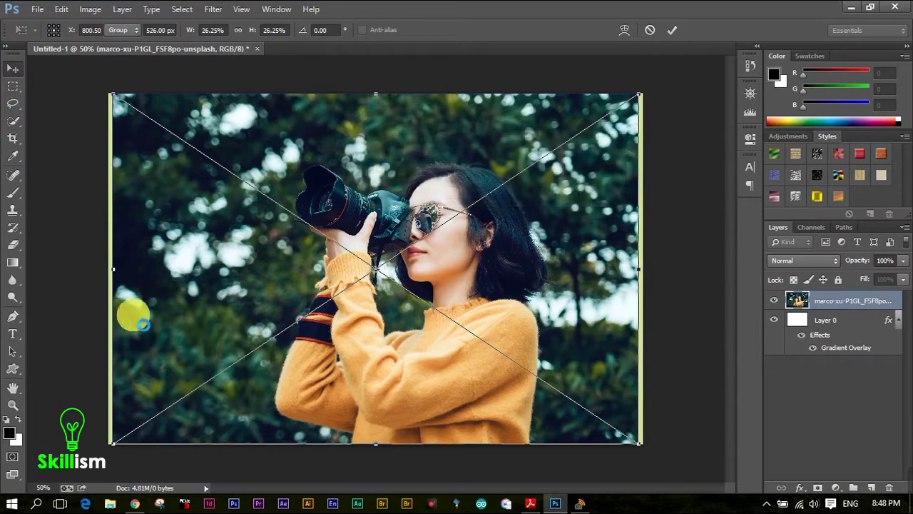
pyautogui.click(124, 337)
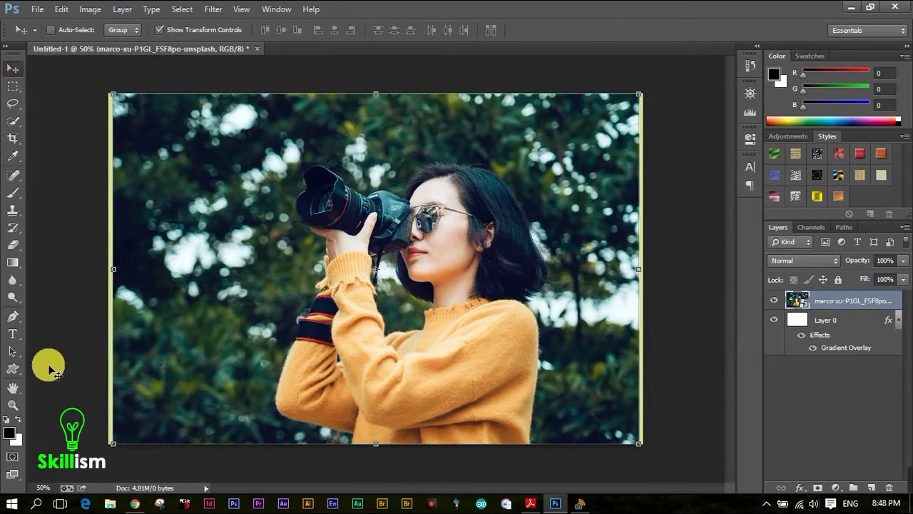
# Draw a white 996×560 px rectangle over the centre of the photo
pyautogui.moveTo(13, 368); pyautogui.dragTo(60, 371)
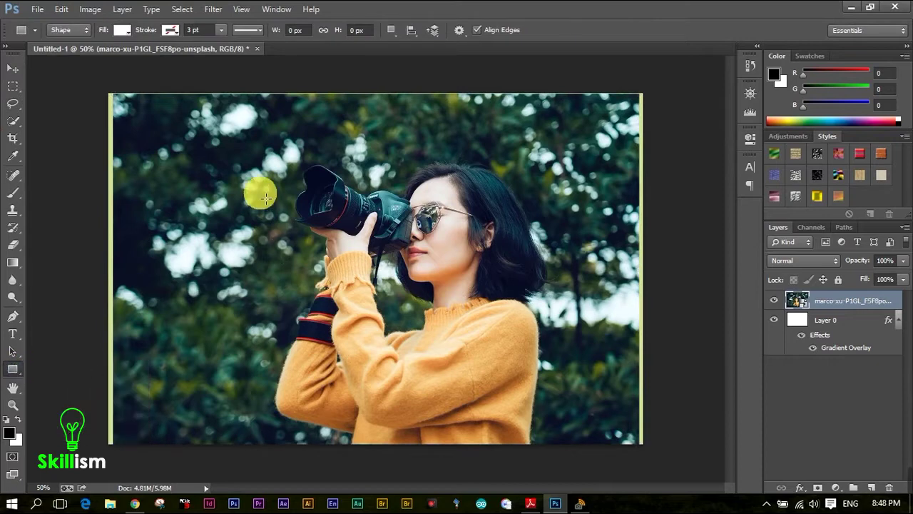
pyautogui.moveTo(254, 169)
pyautogui.mouseDown()
pyautogui.moveTo(523, 307)
pyautogui.moveTo(587, 356)
pyautogui.mouseUp()
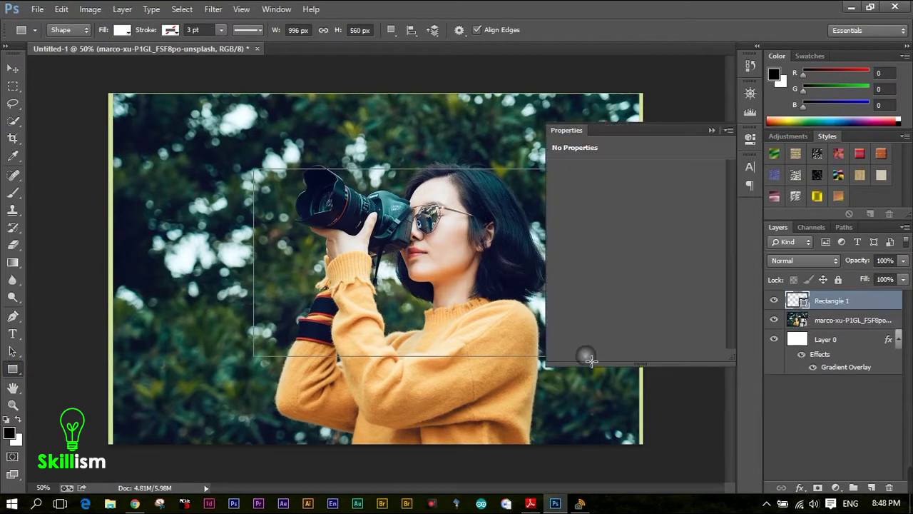
pyautogui.click(706, 132)
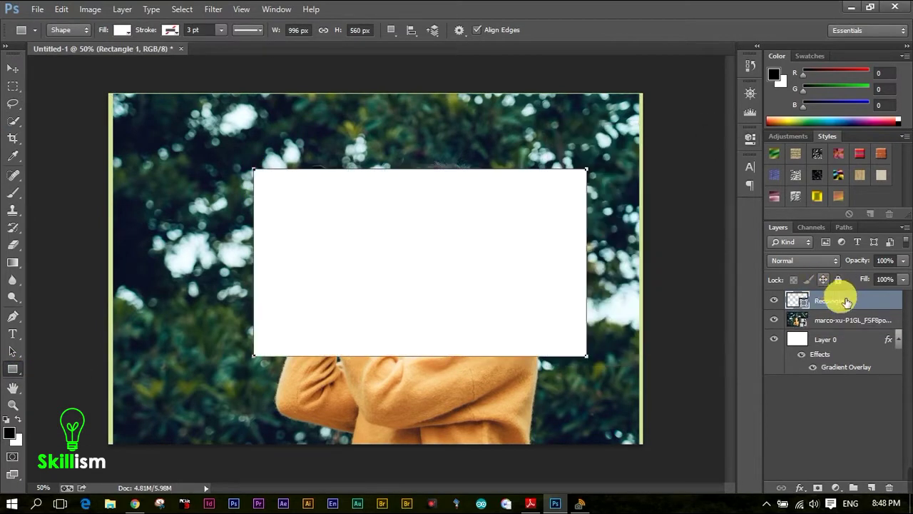
# Move the rectangle below the photo, clip the photo into it, then undo the clipping
pyautogui.moveTo(831, 300); pyautogui.dragTo(856, 334)
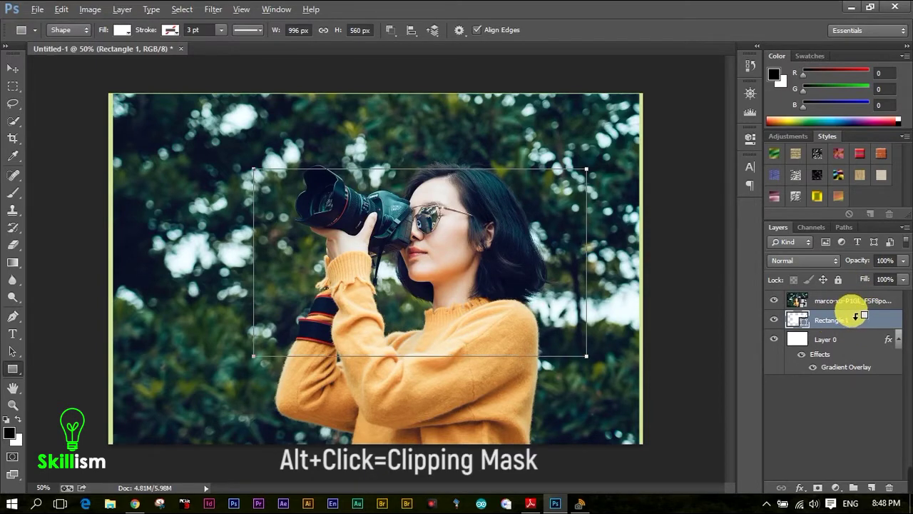
pyautogui.keyDown('alt'); pyautogui.click(831, 309); pyautogui.keyUp('alt')
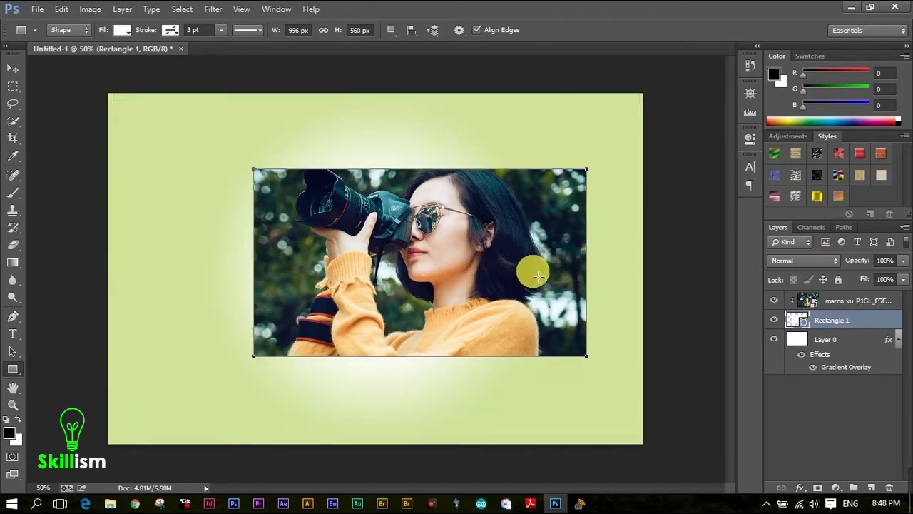
pyautogui.hotkey('ctrl', 'alt', 'z')
# Undo the rectangle move and choose the raindrop shape in the Custom Shape tool
pyautogui.hotkey('ctrl', 'alt', 'z')
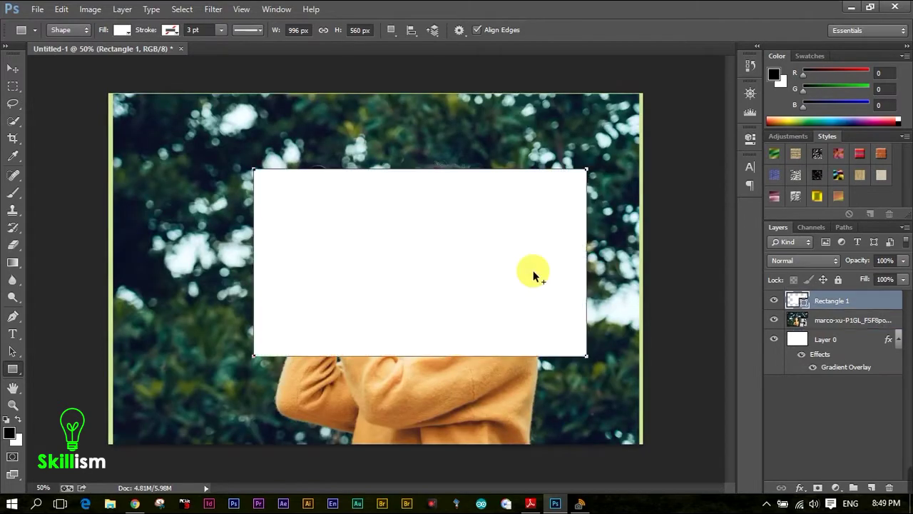
pyautogui.hotkey('ctrl', 'alt', 'z')
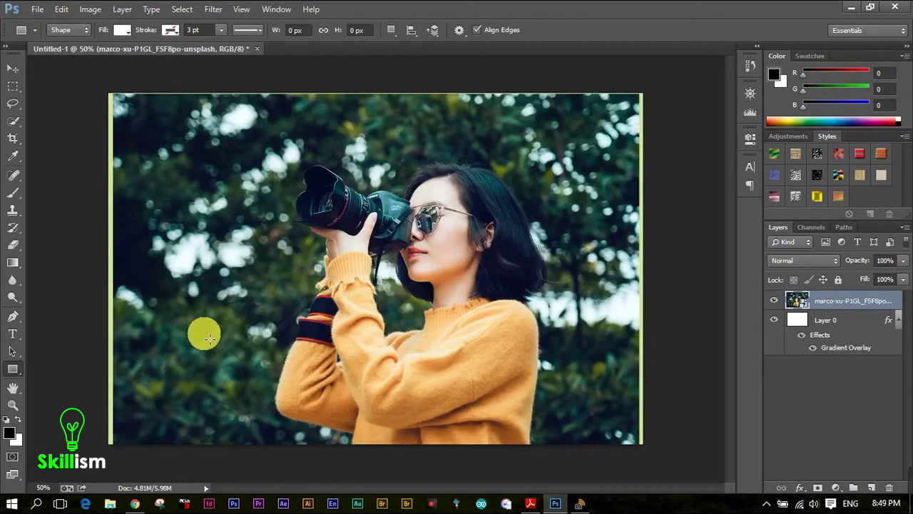
pyautogui.rightClick(13, 369)
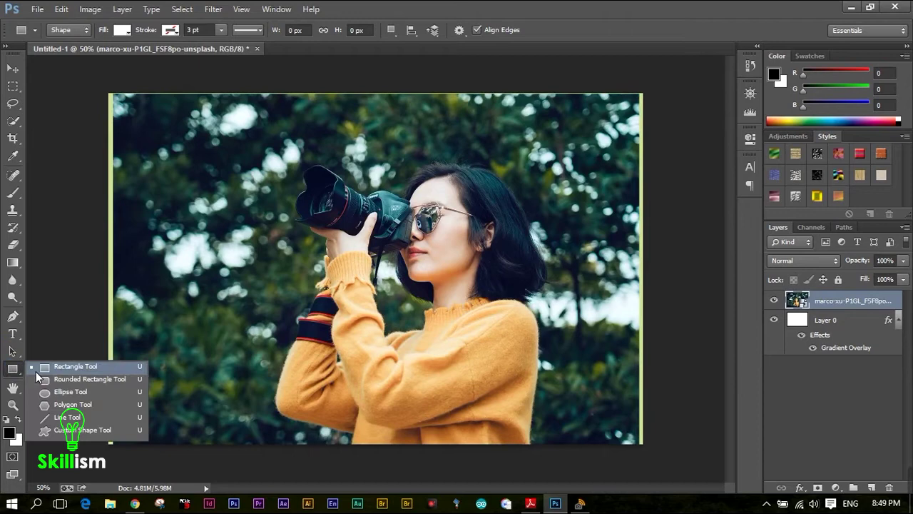
pyautogui.click(71, 429)
pyautogui.click(513, 33)
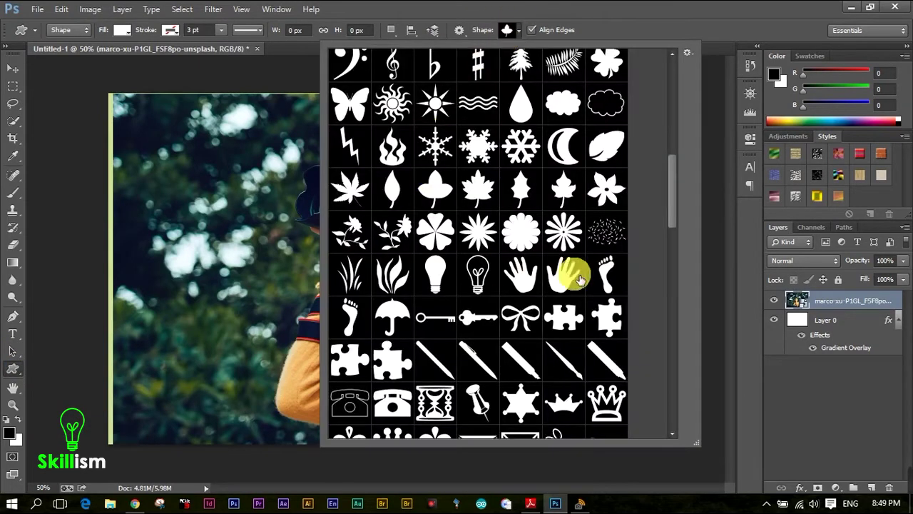
pyautogui.click(521, 103)
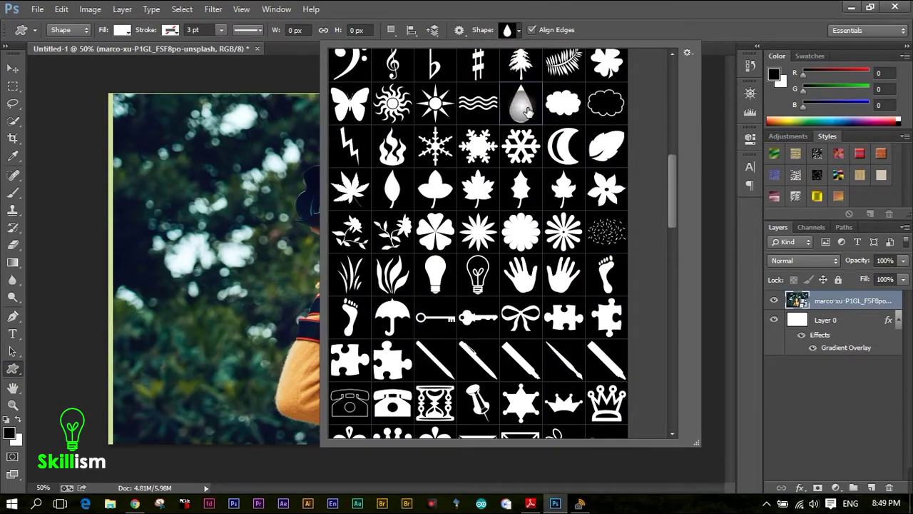
pyautogui.click(369, 173)
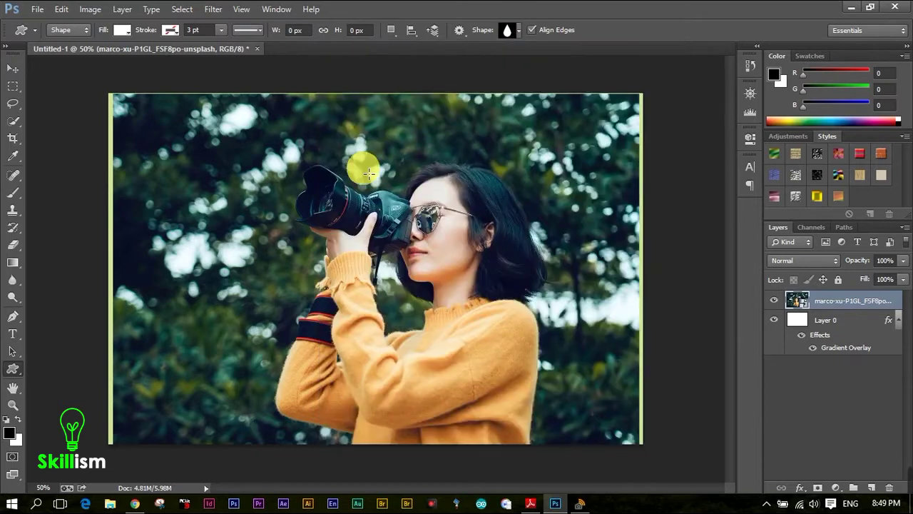
# Draw a large raindrop, clip the photo into it, and shift the photo left to frame her face
pyautogui.moveTo(369, 174); pyautogui.dragTo(596, 397)
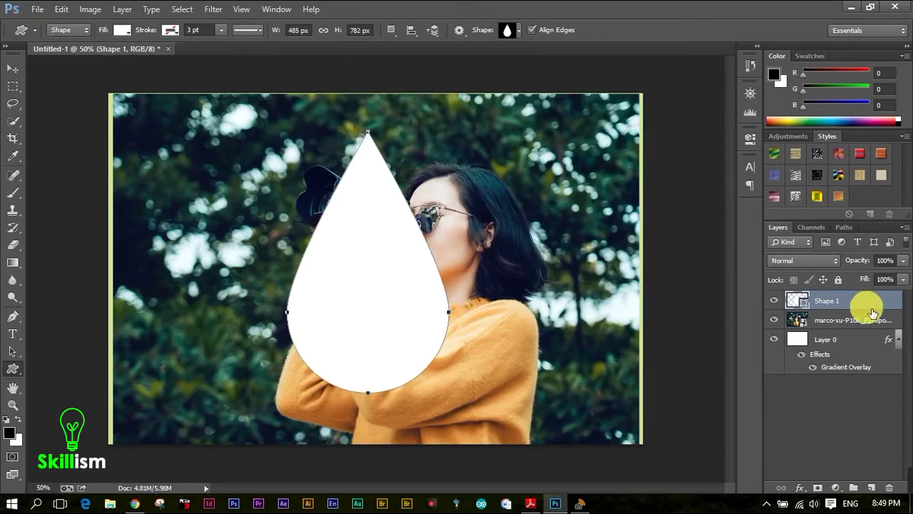
pyautogui.moveTo(871, 312); pyautogui.dragTo(828, 327)
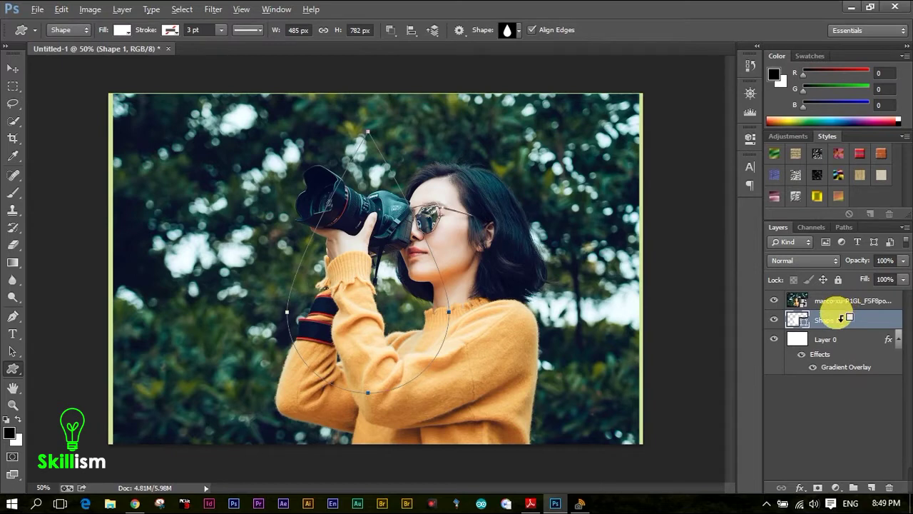
pyautogui.keyDown('alt'); pyautogui.click(842, 318); pyautogui.keyUp('alt')
pyautogui.click(13, 68)
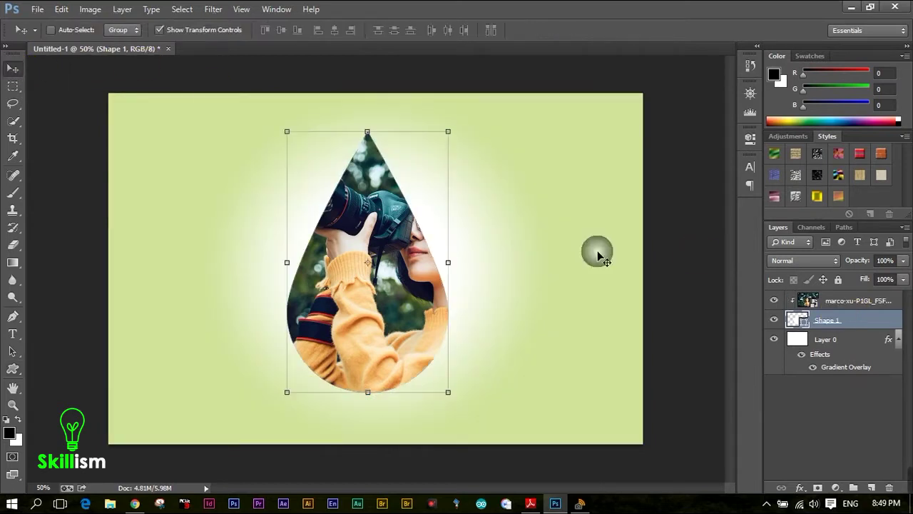
pyautogui.click(849, 300)
pyautogui.moveTo(550, 276); pyautogui.dragTo(508, 285)
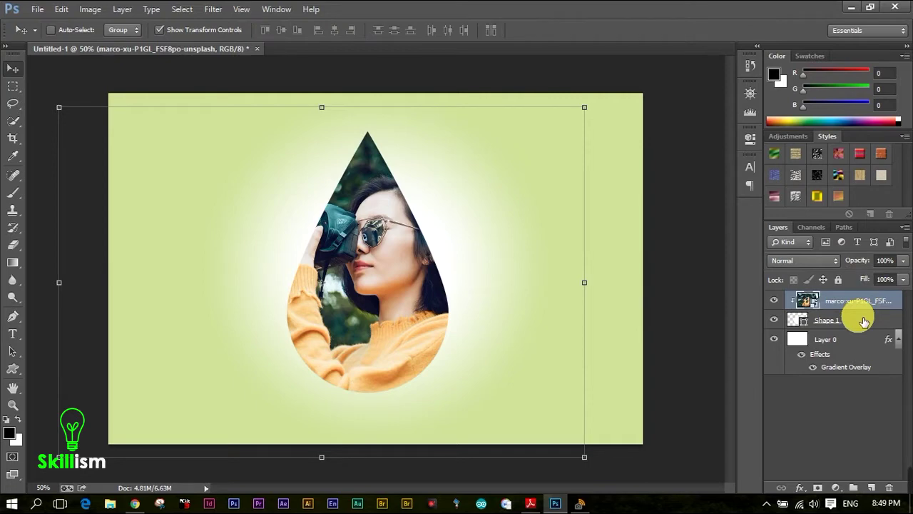
# Release the clipping, delete the raindrop shape layer, and rasterize the photo layer
pyautogui.click(863, 321)
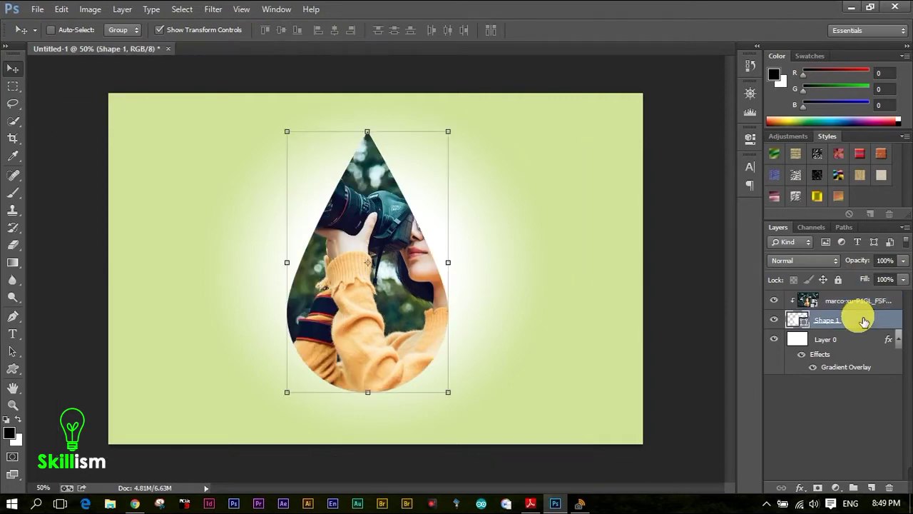
pyautogui.hotkey('ctrl', 'alt', 'g')
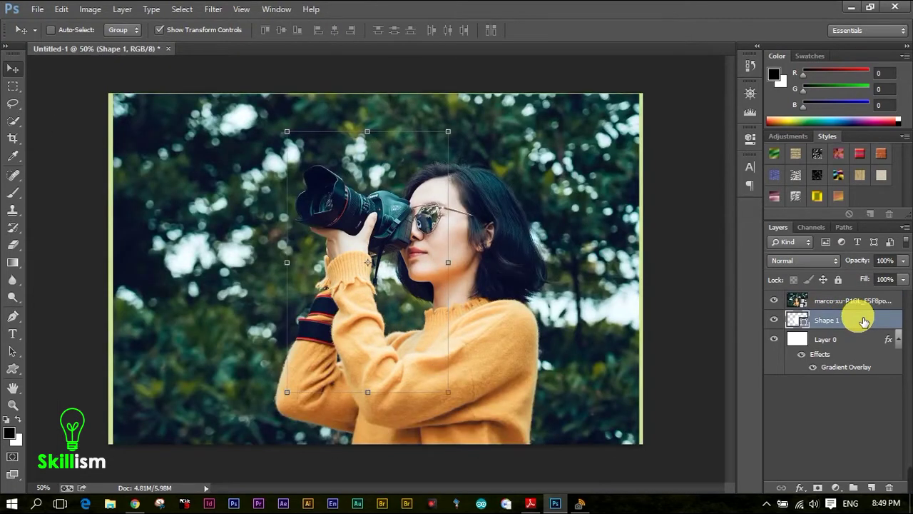
pyautogui.hotkey('ctrl', ']')
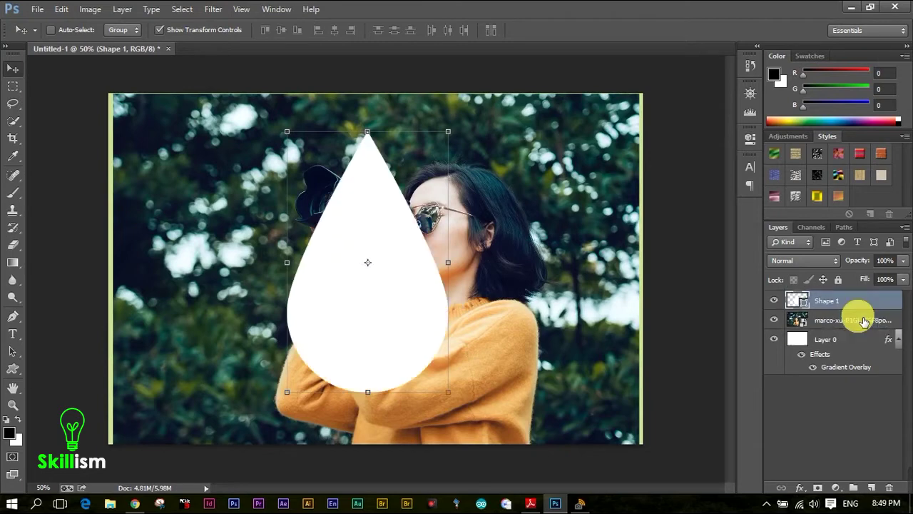
pyautogui.press('Delete')
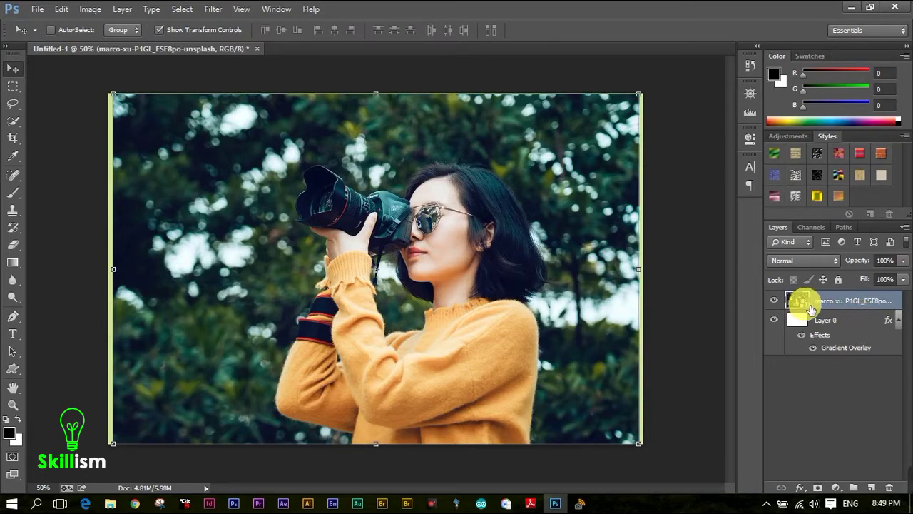
pyautogui.rightClick(811, 309)
pyautogui.click(730, 207)
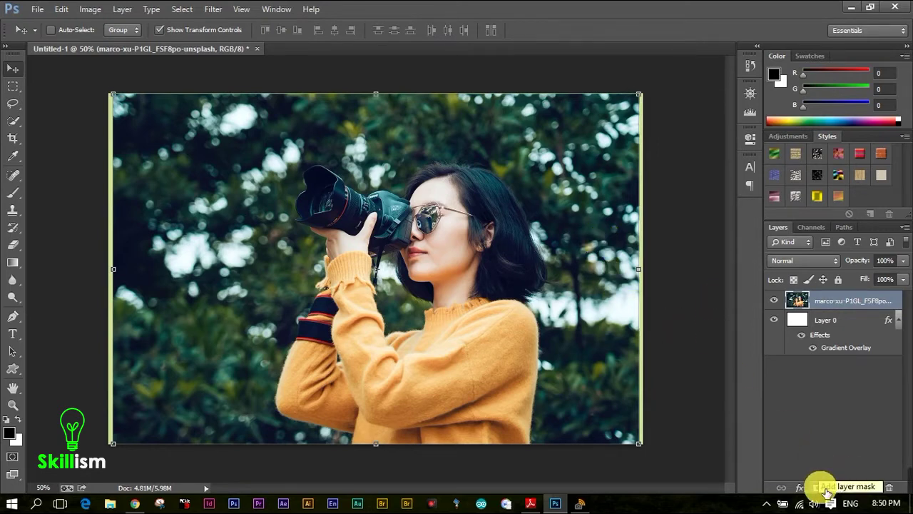
# Add a layer mask to the photo layer and invert it to black
pyautogui.click(824, 491)
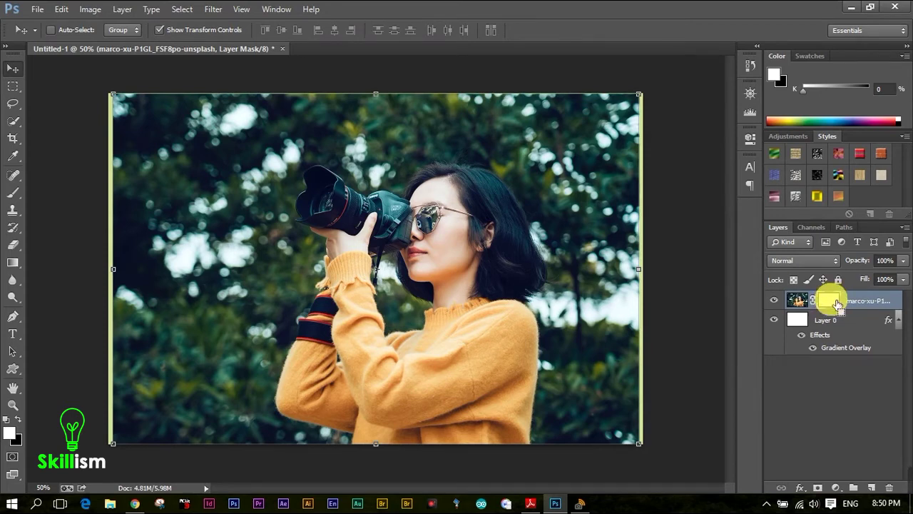
pyautogui.hotkey('ctrl', 'i')
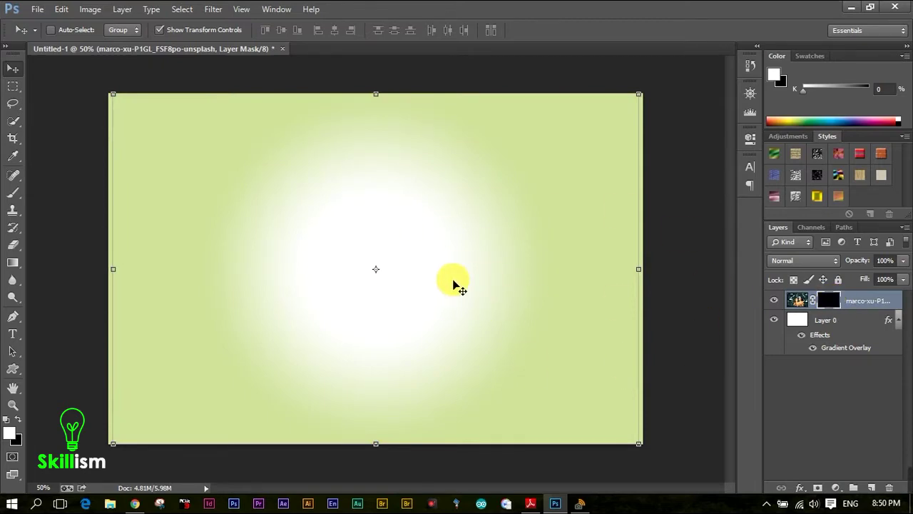
# Select the Brush tool with a 48 px hard round tip
pyautogui.click(13, 193)
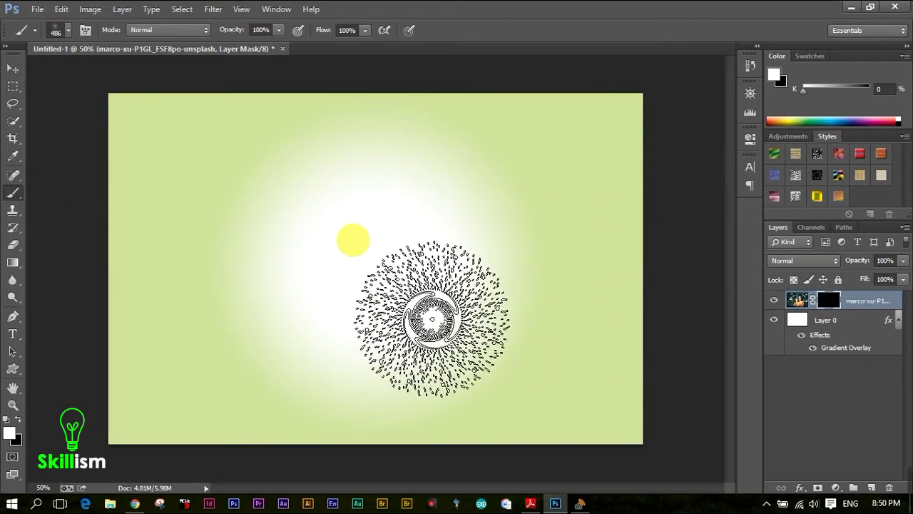
pyautogui.rightClick(13, 192)
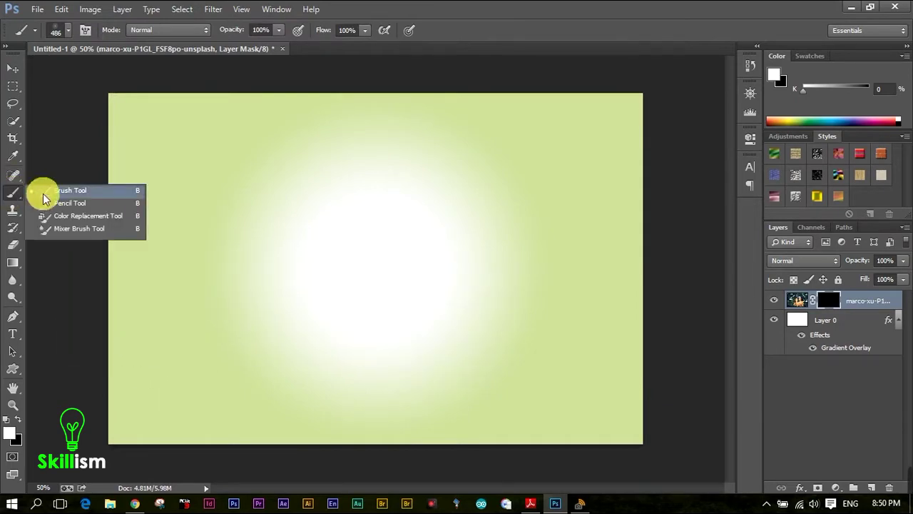
pyautogui.click(16, 193)
pyautogui.rightClick(363, 196)
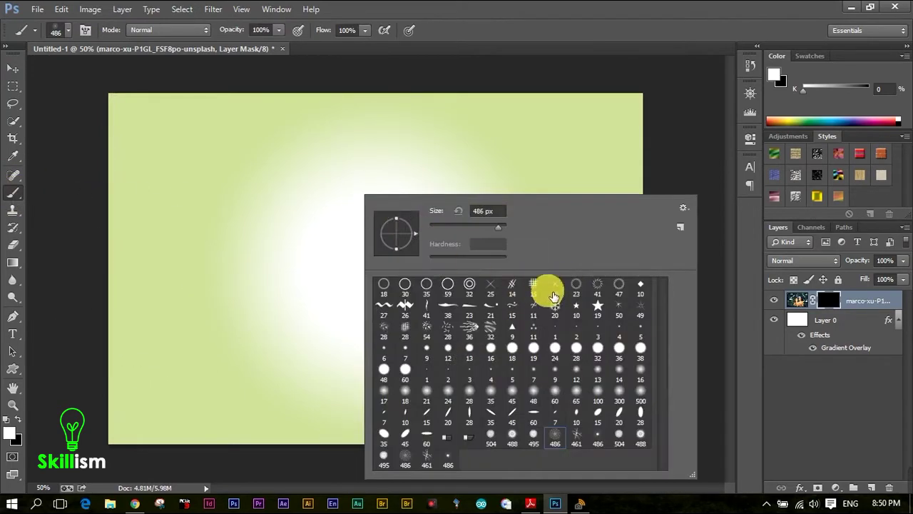
pyautogui.click(386, 370)
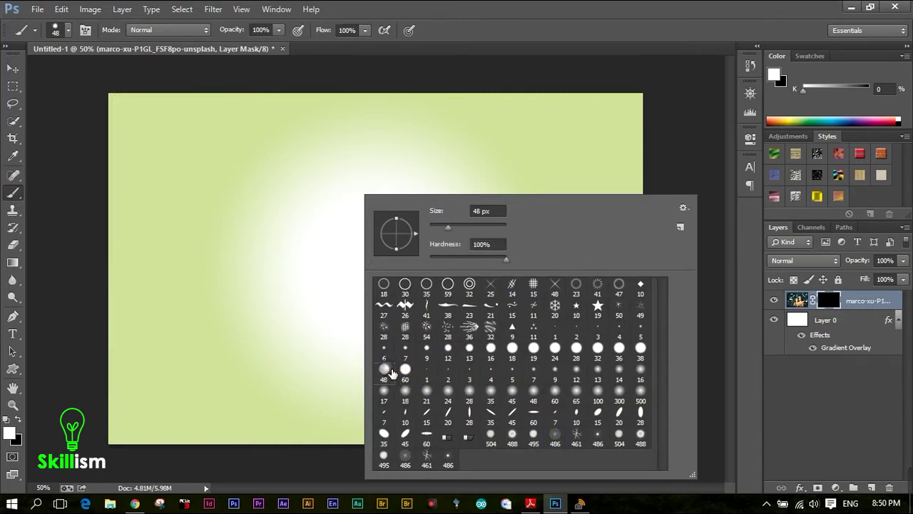
# Paint trial white strokes on the mask revealing the camera and hand, then undo the last two
pyautogui.click(358, 194)
pyautogui.moveTo(350, 184); pyautogui.dragTo(385, 264)
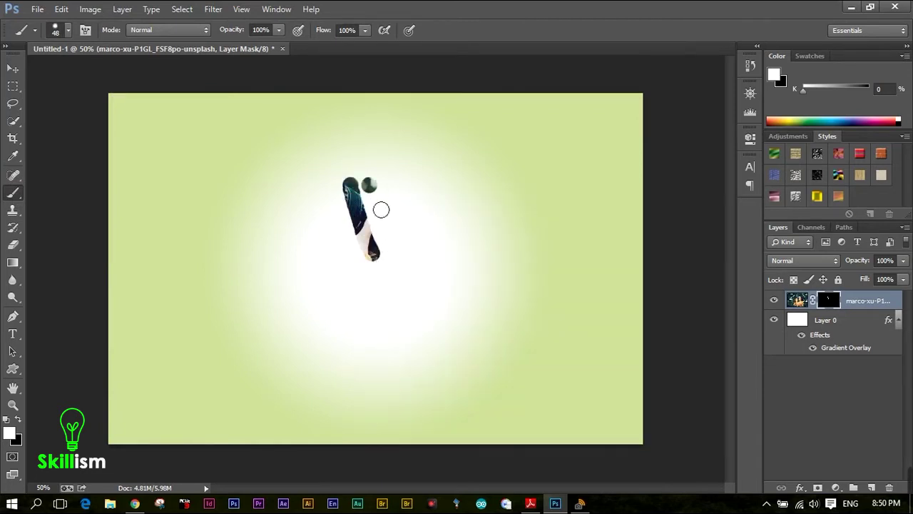
pyautogui.moveTo(409, 218); pyautogui.dragTo(402, 271)
pyautogui.moveTo(391, 187); pyautogui.dragTo(396, 268)
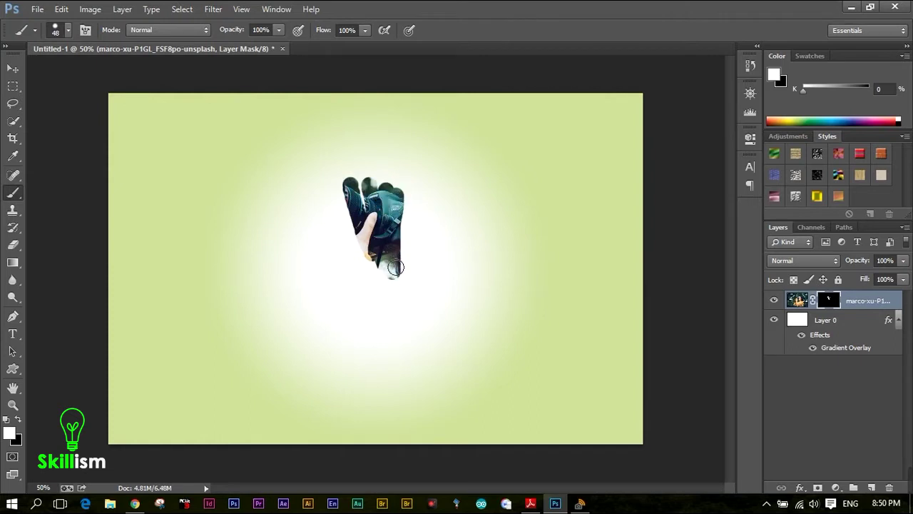
pyautogui.moveTo(420, 202); pyautogui.dragTo(416, 275)
pyautogui.moveTo(371, 214)
pyautogui.mouseDown()
pyautogui.moveTo(347, 189)
pyautogui.moveTo(365, 271)
pyautogui.moveTo(353, 262)
pyautogui.mouseUp()
pyautogui.moveTo(414, 201)
pyautogui.mouseDown()
pyautogui.moveTo(470, 254)
pyautogui.moveTo(443, 291)
pyautogui.mouseUp()
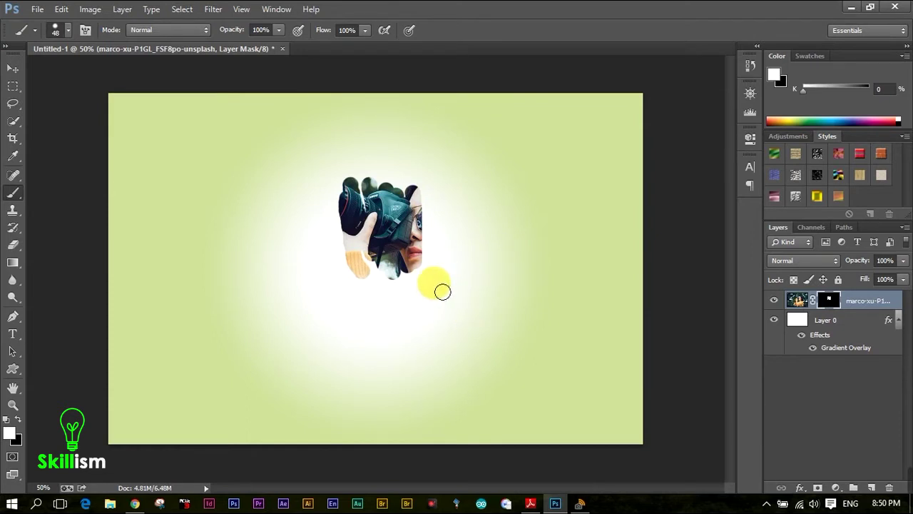
pyautogui.hotkey('ctrl', 'alt', 'z')
pyautogui.hotkey('ctrl', 'alt', 'z')
pyautogui.hotkey('ctrl', 'alt', 'z')
pyautogui.hotkey('ctrl', 'alt', 'z')
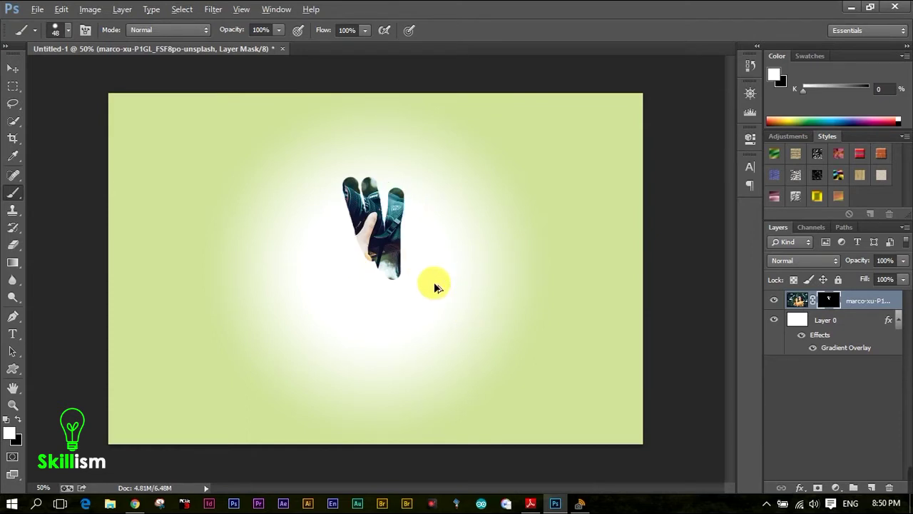
pyautogui.hotkey('ctrl', 'alt', 'z')
pyautogui.hotkey('ctrl', 'alt', 'z')
pyautogui.hotkey('ctrl', 'alt', 'z')
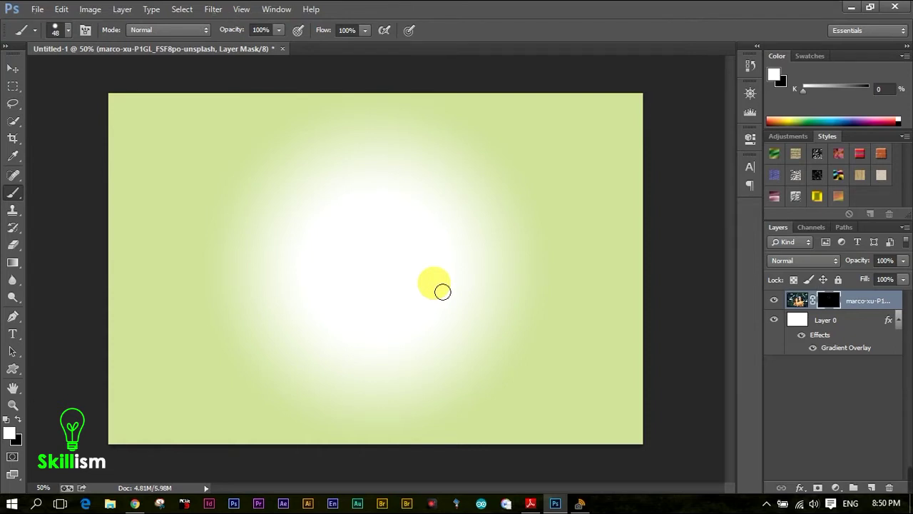
# Load the 486 px spatter brush tip from the preset picker and try a spatter stroke
pyautogui.rightClick(400, 246)
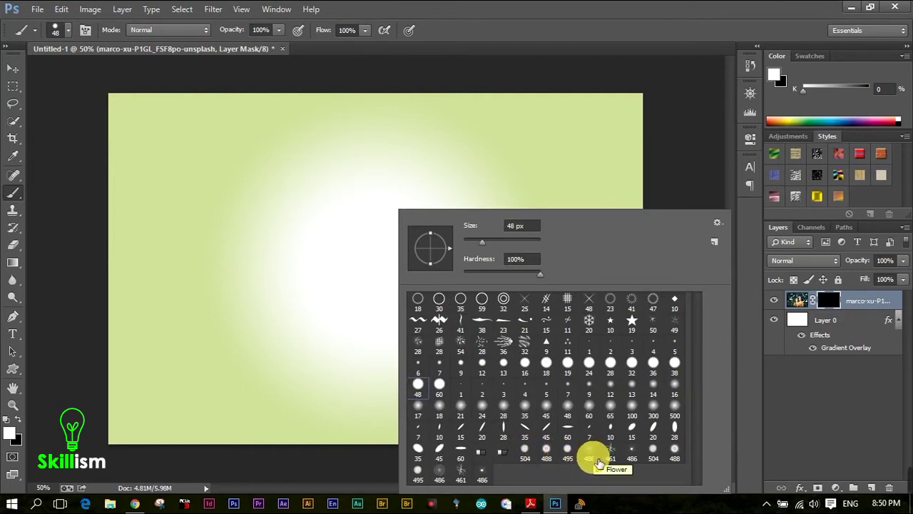
pyautogui.click(717, 223)
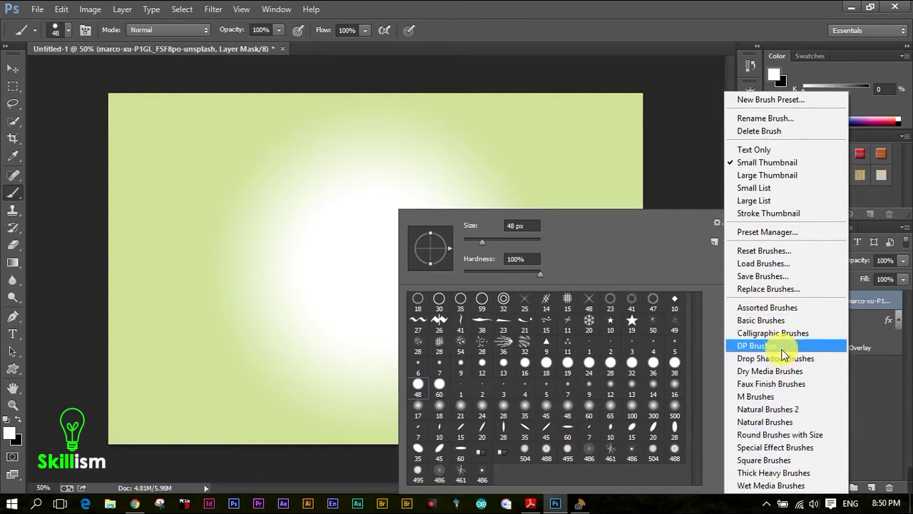
pyautogui.click(592, 451)
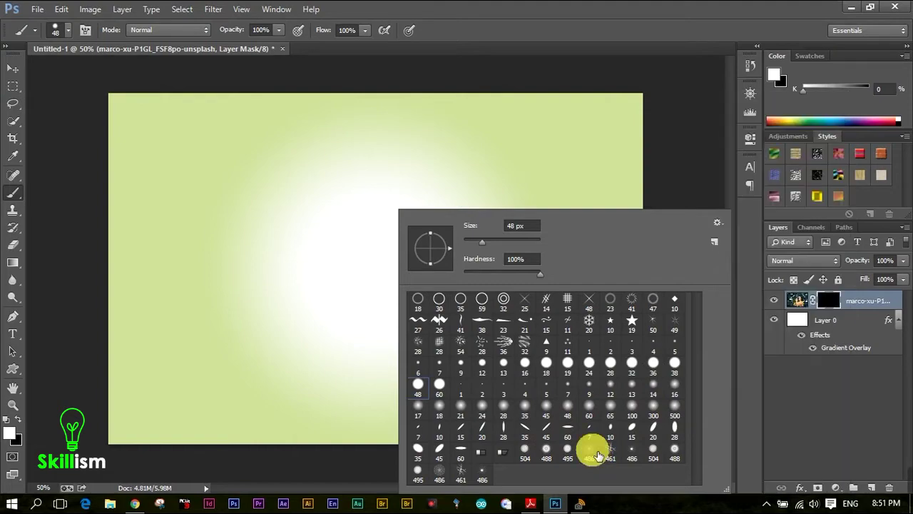
pyautogui.click(589, 449)
pyautogui.moveTo(373, 175)
pyautogui.mouseDown()
pyautogui.moveTo(460, 260)
pyautogui.moveTo(470, 385)
pyautogui.moveTo(463, 371)
pyautogui.moveTo(485, 260)
pyautogui.moveTo(550, 326)
pyautogui.moveTo(491, 357)
pyautogui.moveTo(499, 275)
pyautogui.moveTo(518, 272)
pyautogui.moveTo(464, 350)
pyautogui.moveTo(520, 254)
pyautogui.moveTo(509, 326)
pyautogui.moveTo(483, 291)
pyautogui.mouseUp()
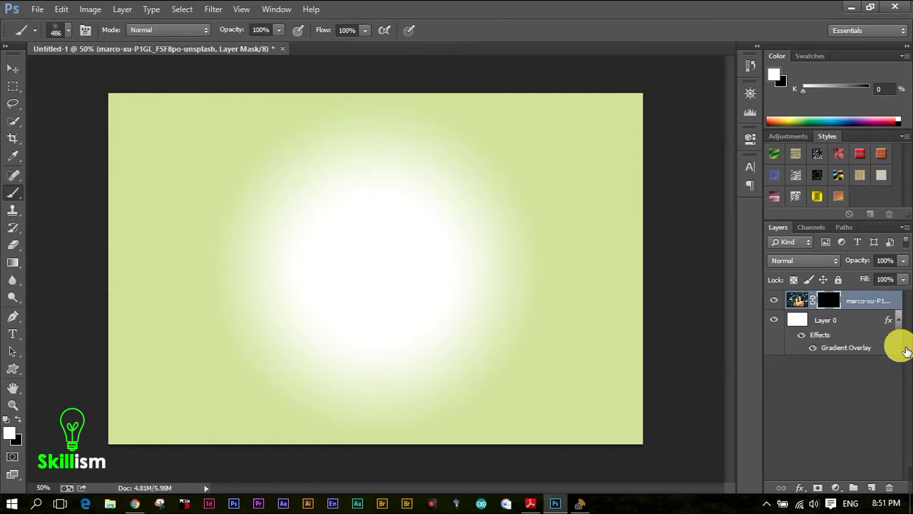
# Pick the spiky 486 px spatter brush and stamp the mask to reveal the camera and hand
pyautogui.rightClick(324, 243)
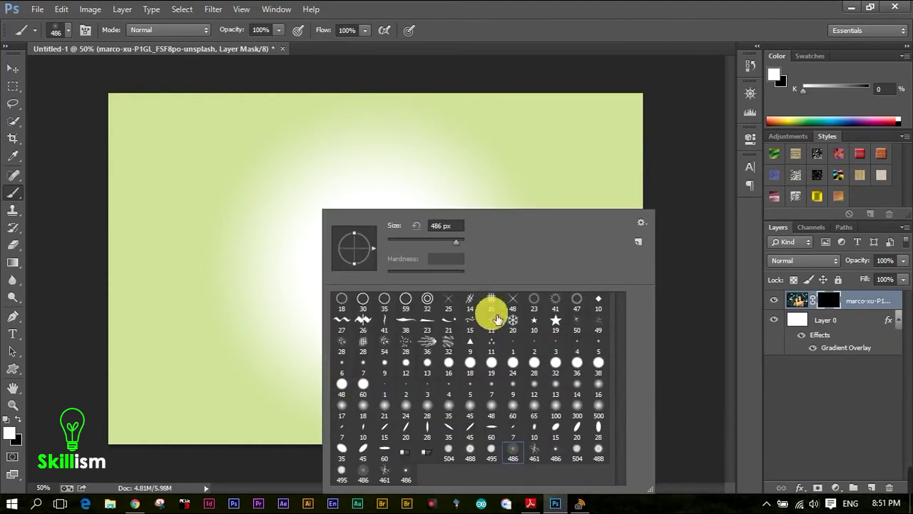
pyautogui.click(408, 478)
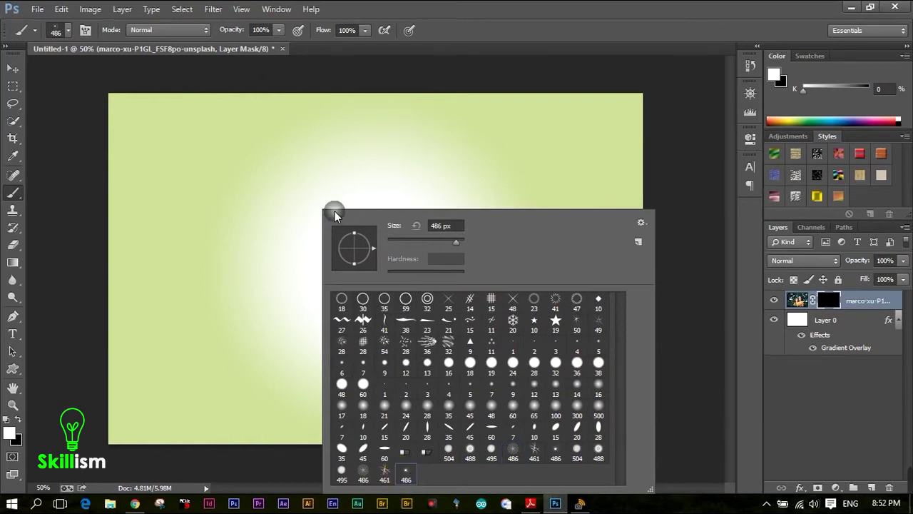
pyautogui.click(351, 166)
pyautogui.click(378, 207)
pyautogui.click(400, 172)
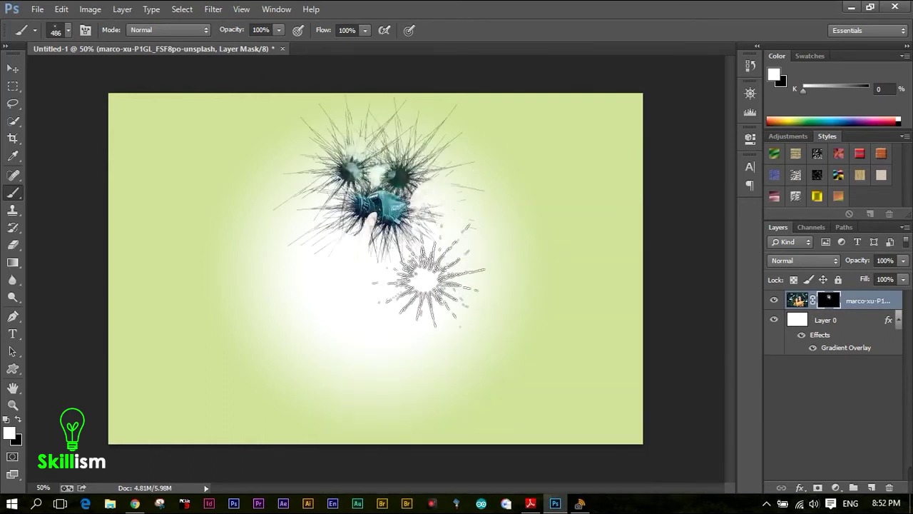
pyautogui.click(342, 179)
pyautogui.click(320, 243)
pyautogui.click(399, 150)
pyautogui.click(428, 213)
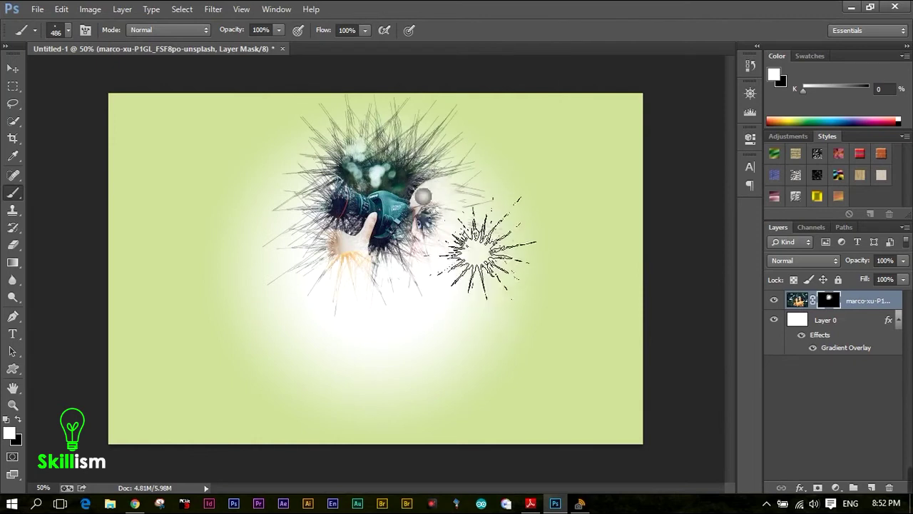
# Stamp spatter marks revealing her face, sunglasses, chin, hair and orange sleeve
pyautogui.click(439, 175)
pyautogui.click(442, 153)
pyautogui.click(447, 153)
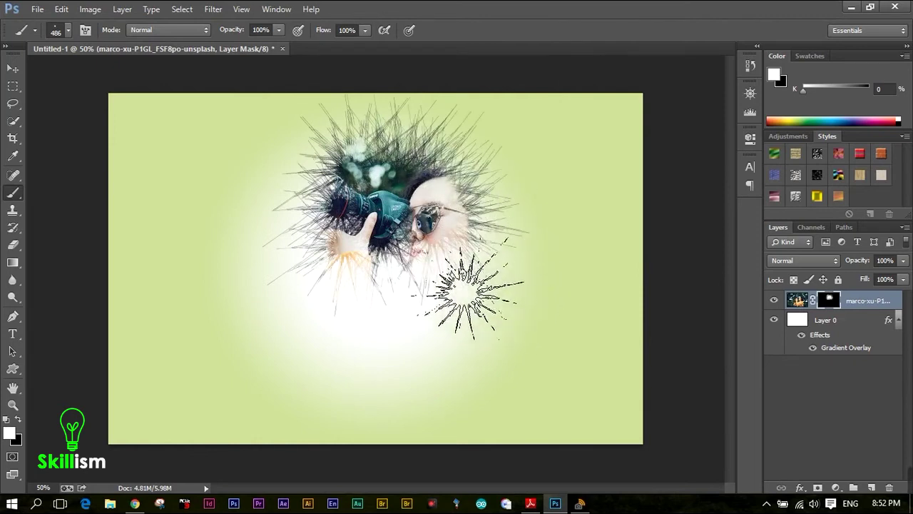
pyautogui.click(479, 326)
pyautogui.click(499, 334)
pyautogui.click(467, 332)
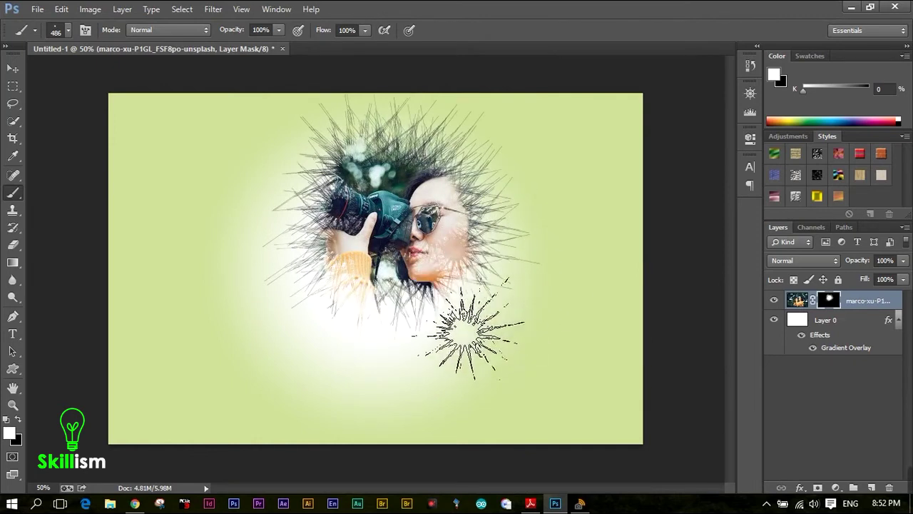
pyautogui.click(362, 214)
pyautogui.click(458, 167)
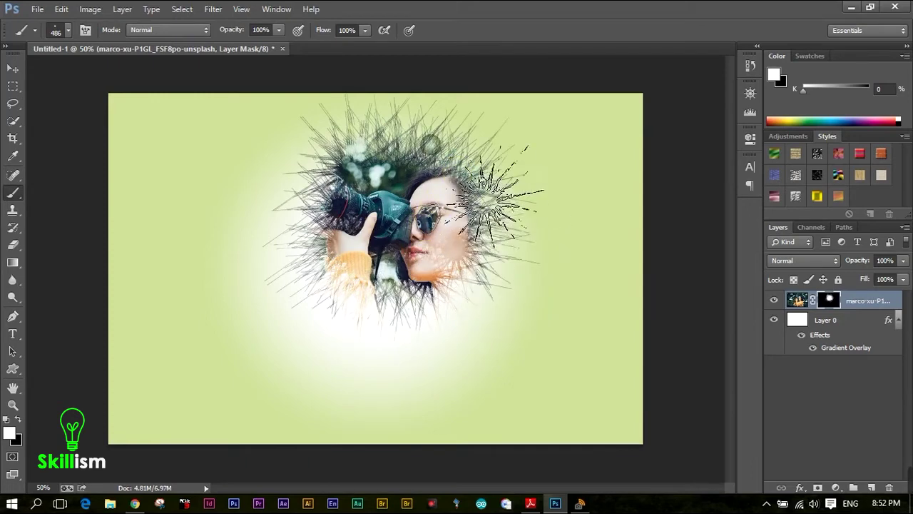
pyautogui.click(492, 193)
pyautogui.click(478, 150)
pyautogui.click(428, 143)
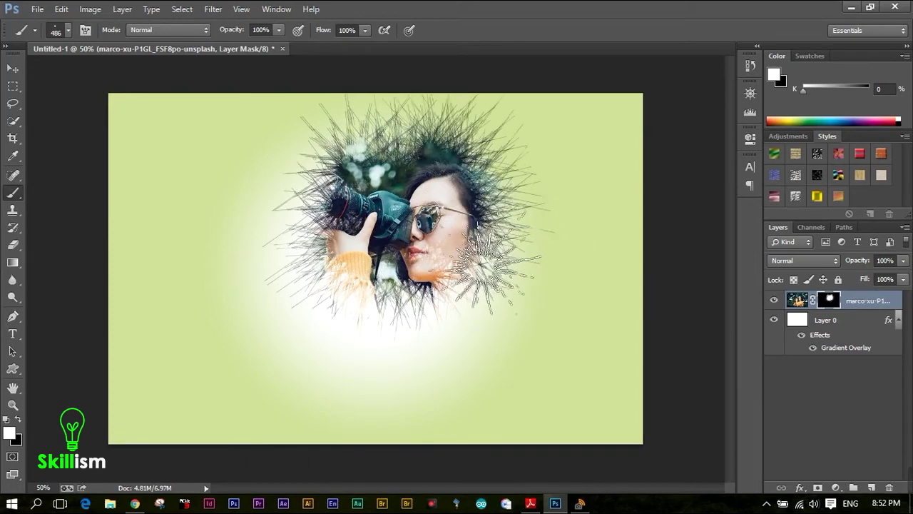
# Add more spiky stamps revealing sweater and strands around the chin and face
pyautogui.click(517, 293)
pyautogui.click(471, 330)
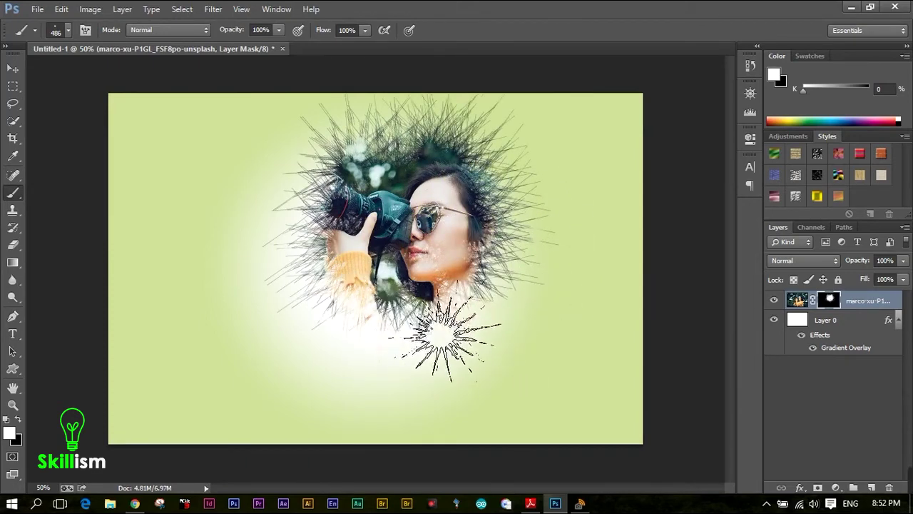
pyautogui.click(446, 339)
pyautogui.click(539, 274)
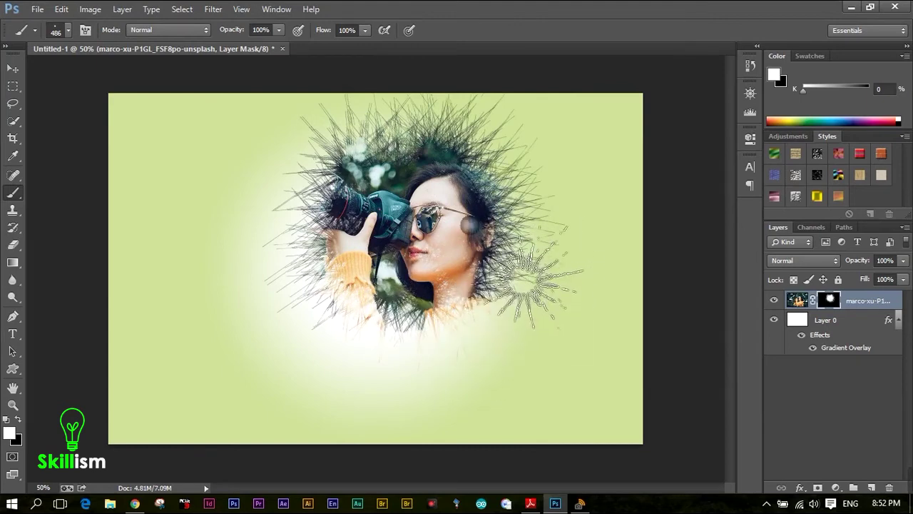
pyautogui.click(447, 334)
pyautogui.click(483, 175)
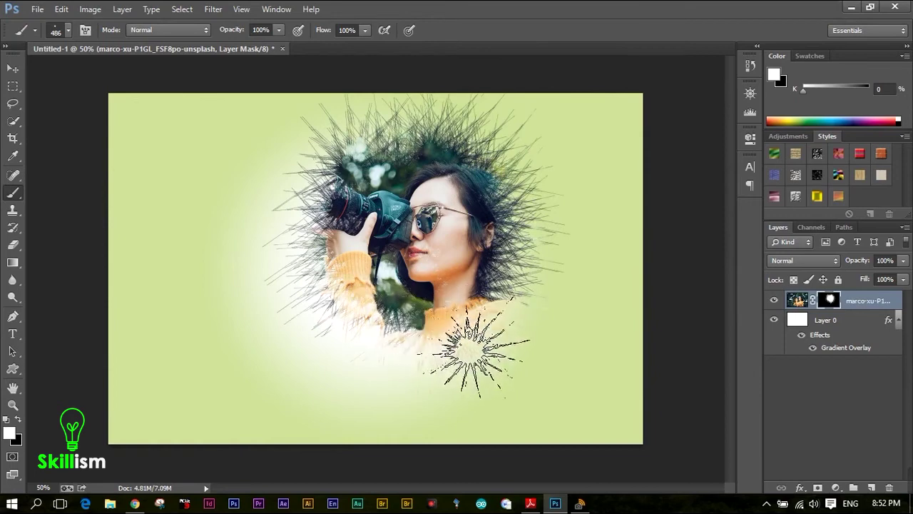
pyautogui.click(373, 230)
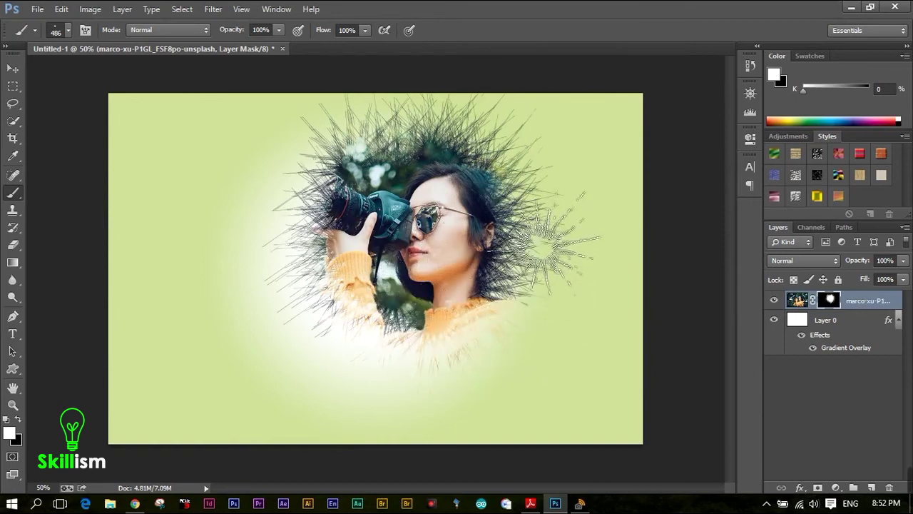
pyautogui.click(542, 302)
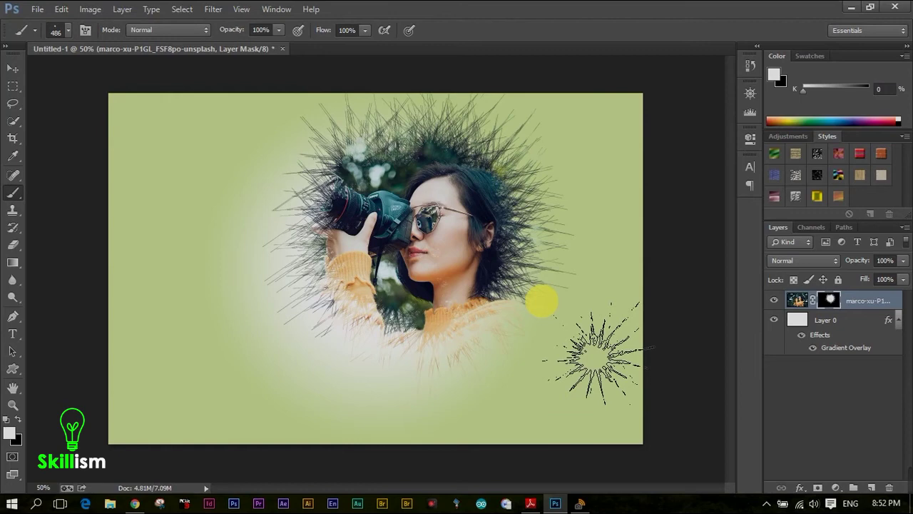
pyautogui.moveTo(830, 336); pyautogui.dragTo(851, 355)
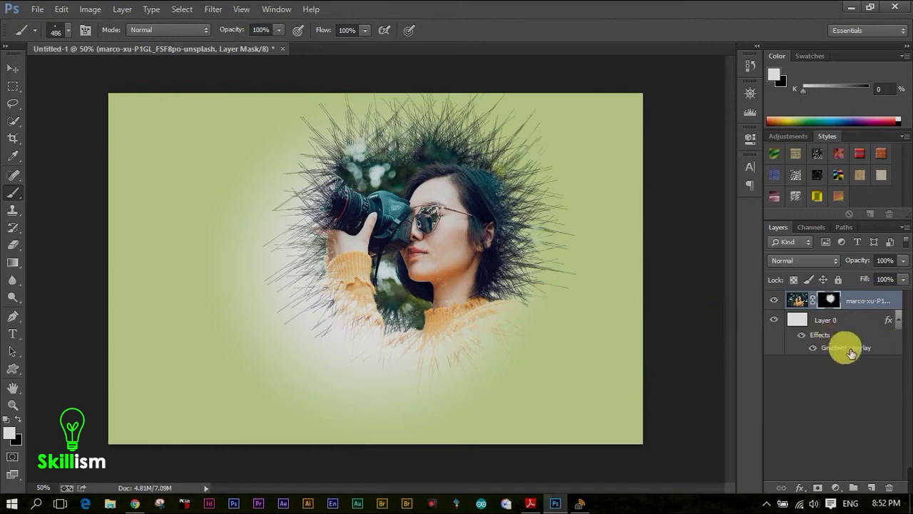
pyautogui.doubleClick(851, 355)
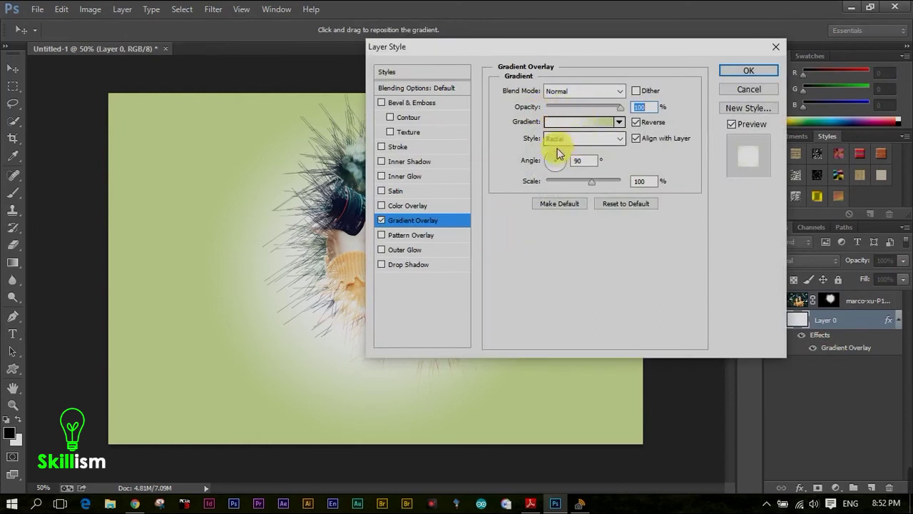
pyautogui.click(748, 70)
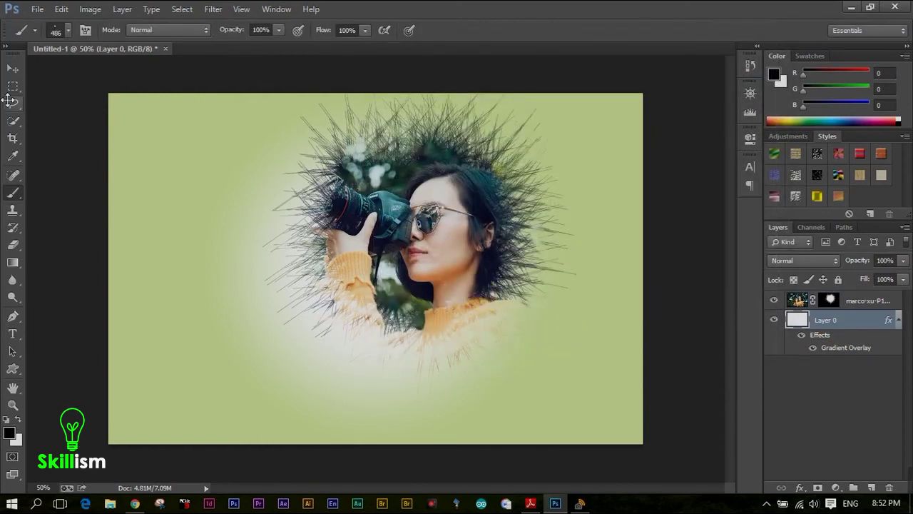
# Undo an accidental background shift and move the masked photo slightly left and down
pyautogui.click(13, 68)
pyautogui.moveTo(403, 203); pyautogui.dragTo(392, 214)
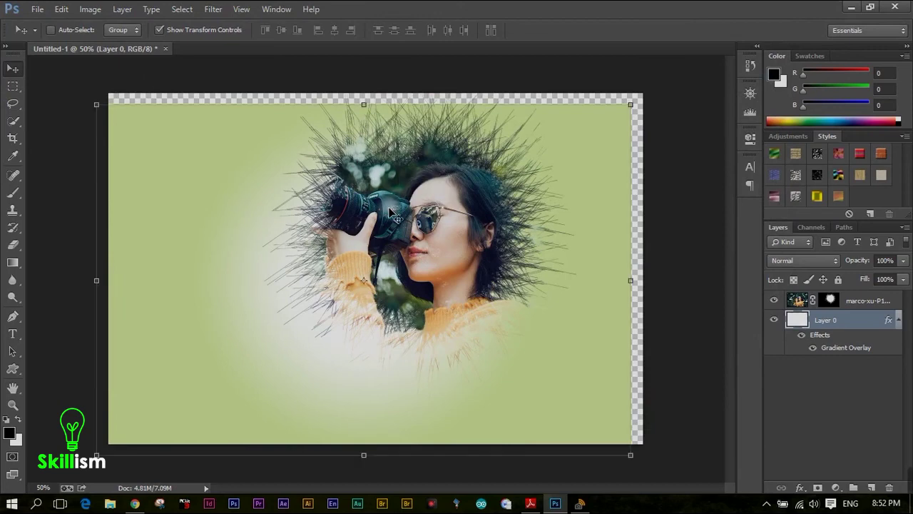
pyautogui.hotkey('ctrl', 'z')
pyautogui.click(860, 300)
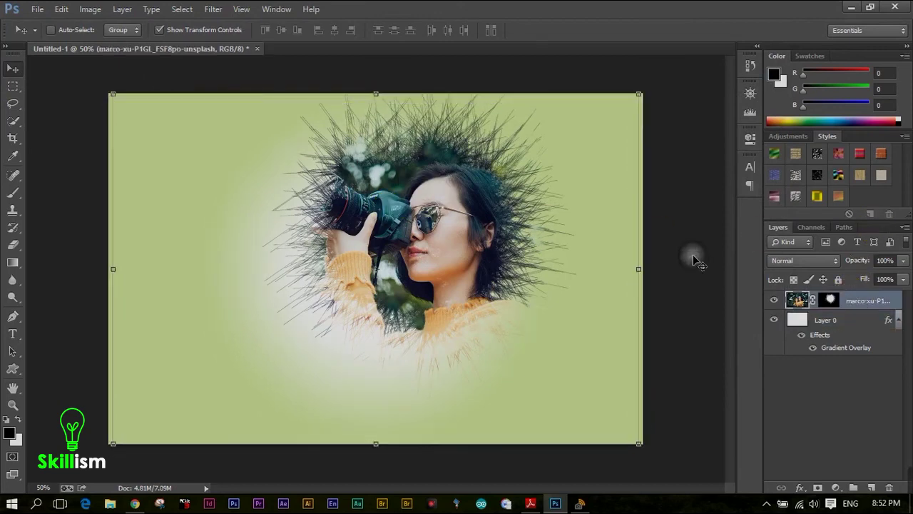
pyautogui.moveTo(537, 215)
pyautogui.mouseDown()
pyautogui.moveTo(508, 251)
pyautogui.moveTo(470, 247)
pyautogui.mouseUp()
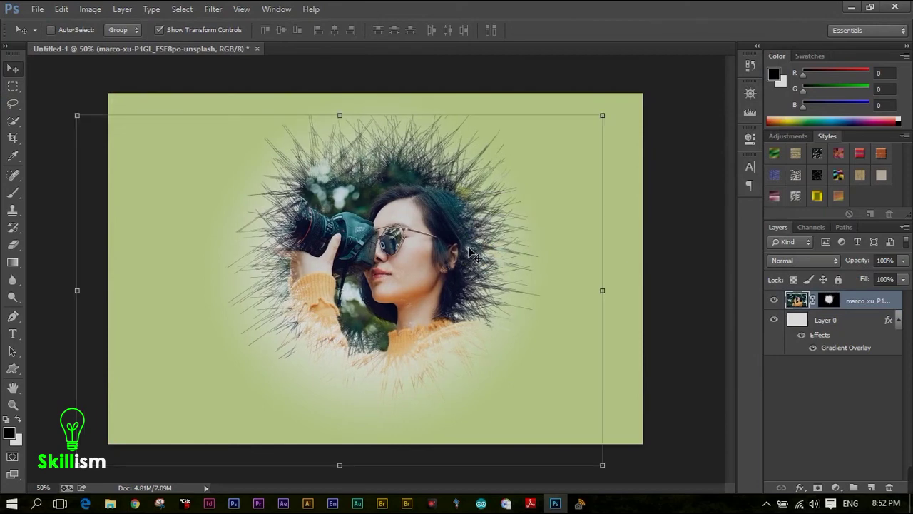